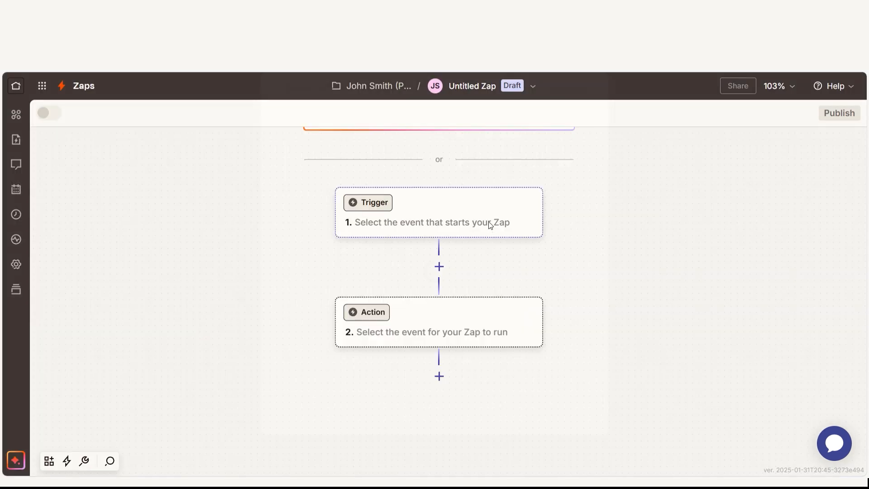
Set the Zap's trigger app to HubSpot with Updated Deal Stage as the trigger event.
click(492, 226)
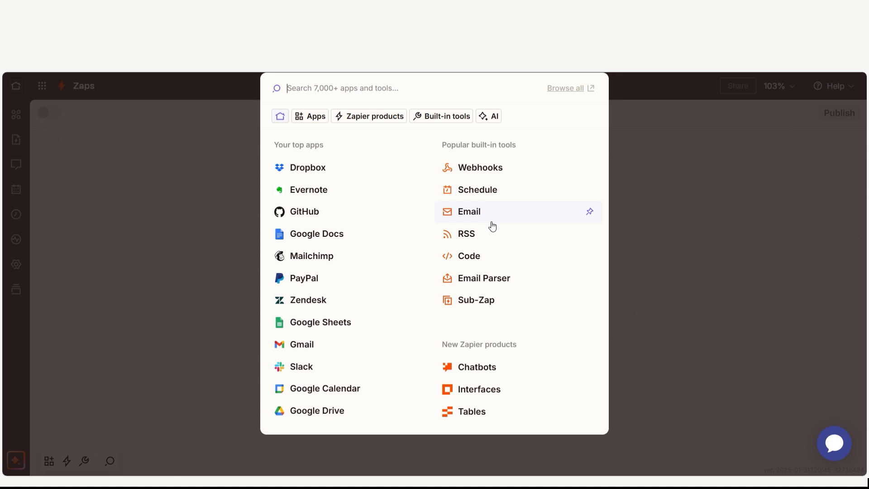
text(hubspot)
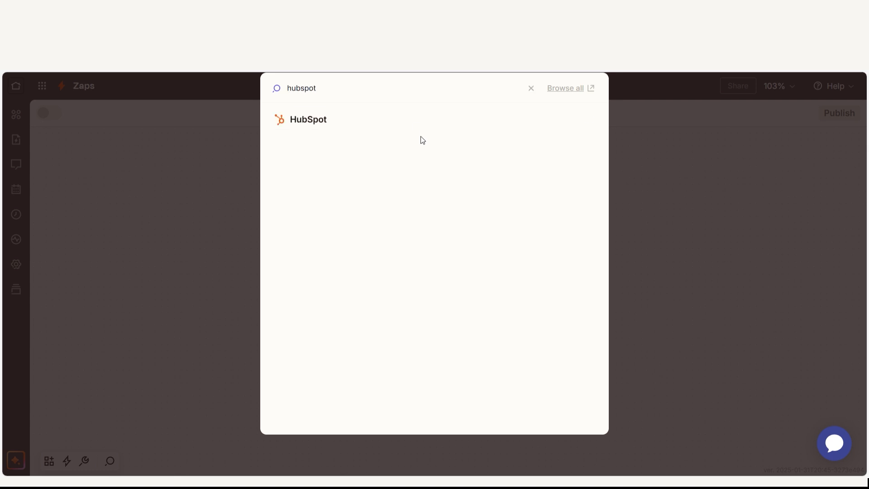
click(411, 124)
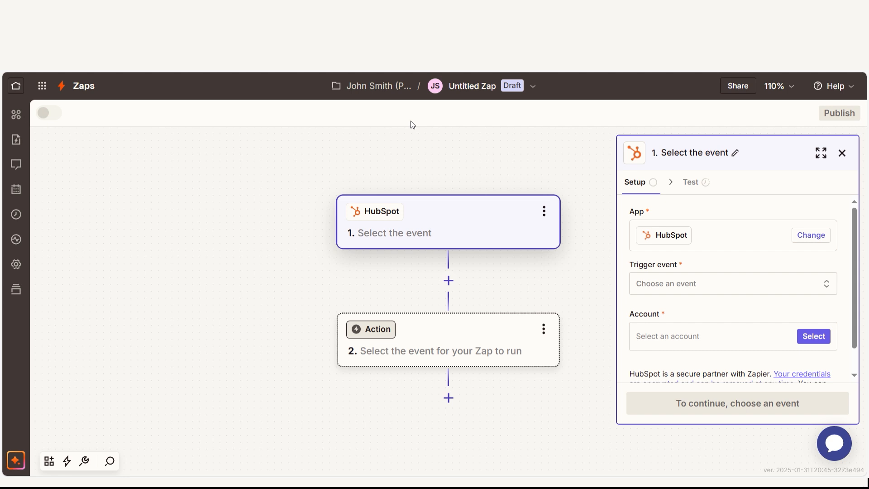
click(663, 289)
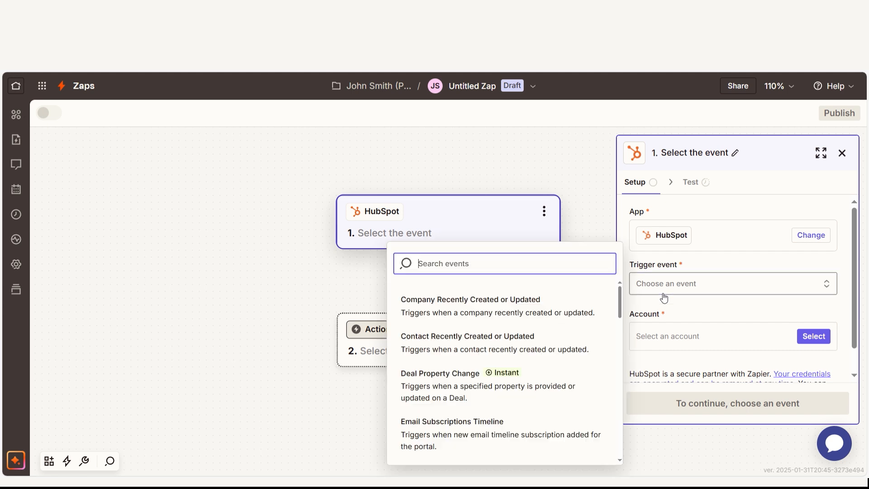
scroll(509, 342, down, 10)
click(505, 436)
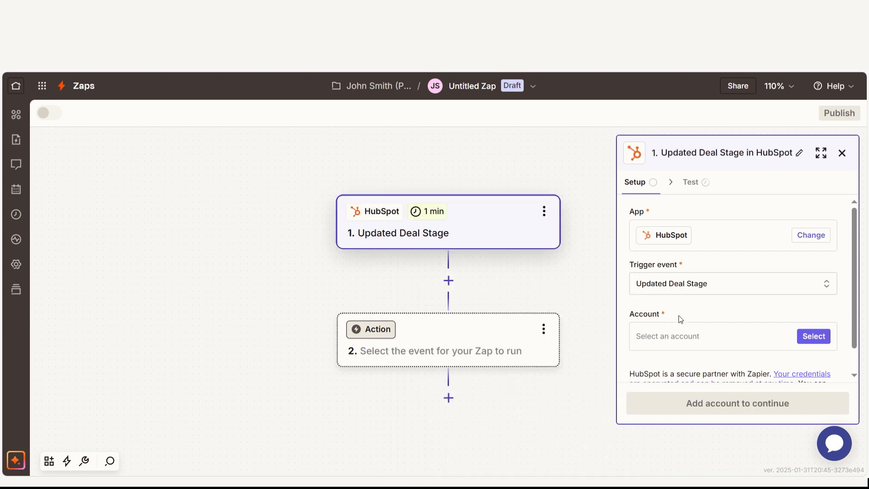
Connect the trigger to HubSpot through the Zapier Productions account and continue to its configuration.
click(688, 339)
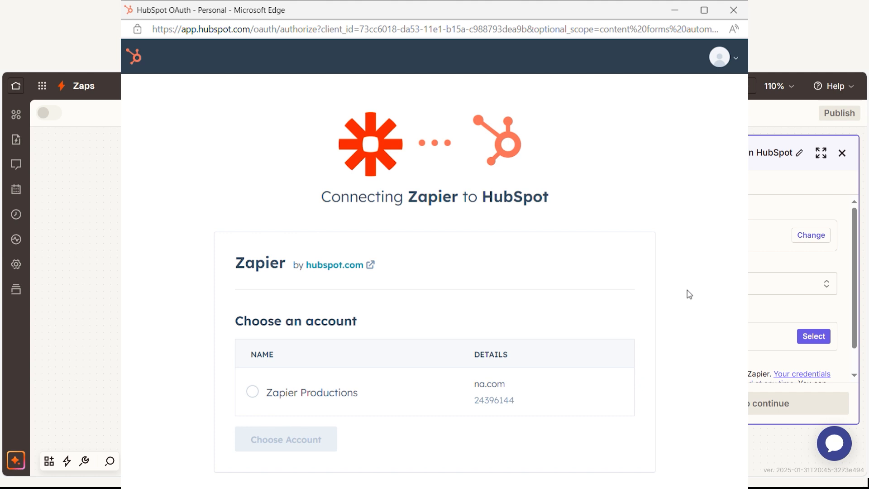
click(253, 392)
click(294, 439)
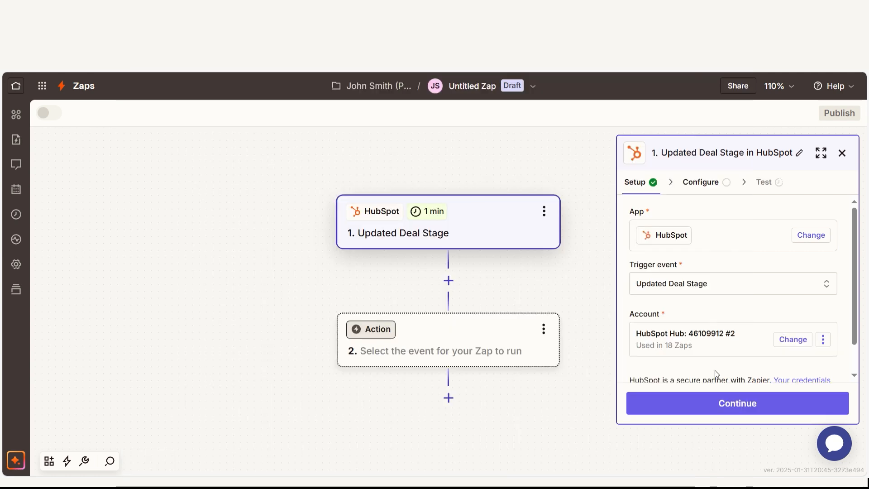
click(722, 404)
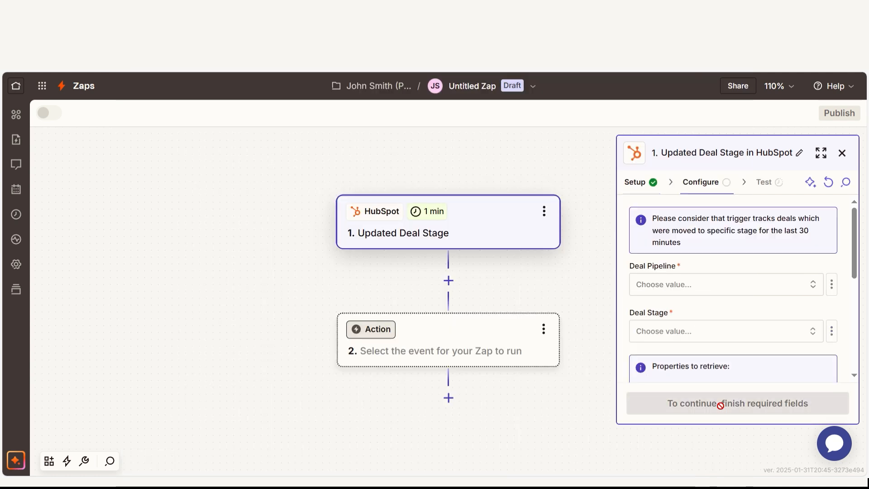
Configure the trigger with Sales Pipeline as the deal pipeline and Closed Won as the deal stage.
click(714, 285)
click(580, 324)
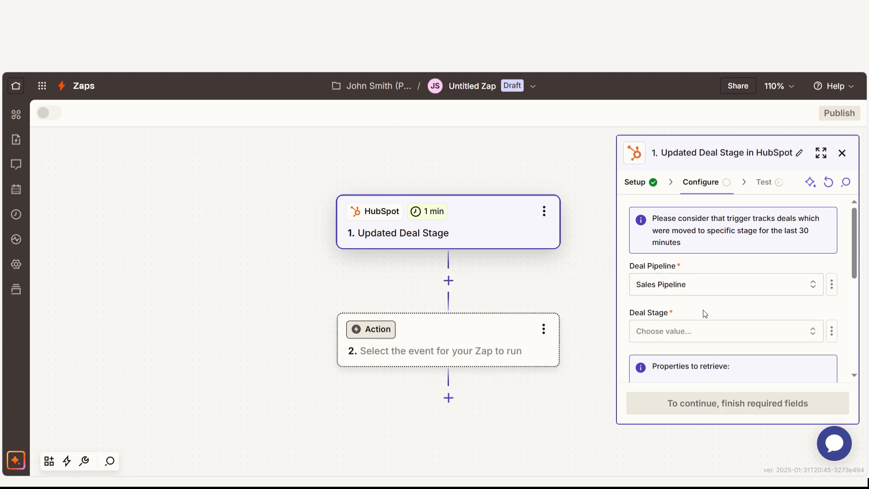
click(702, 331)
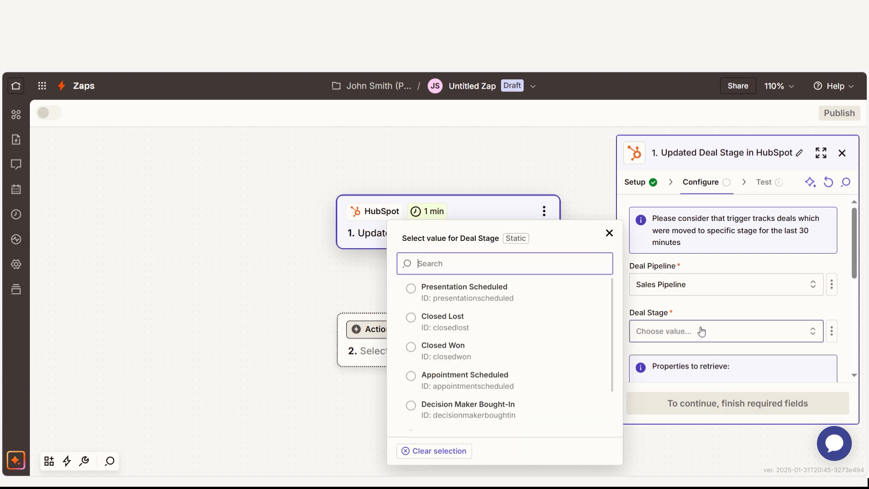
click(500, 349)
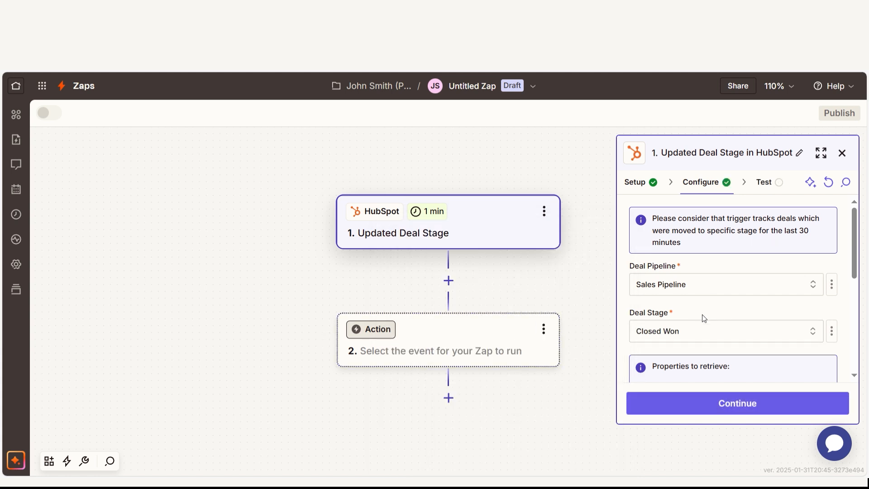
Test the HubSpot trigger and continue with the Deal A record.
click(718, 403)
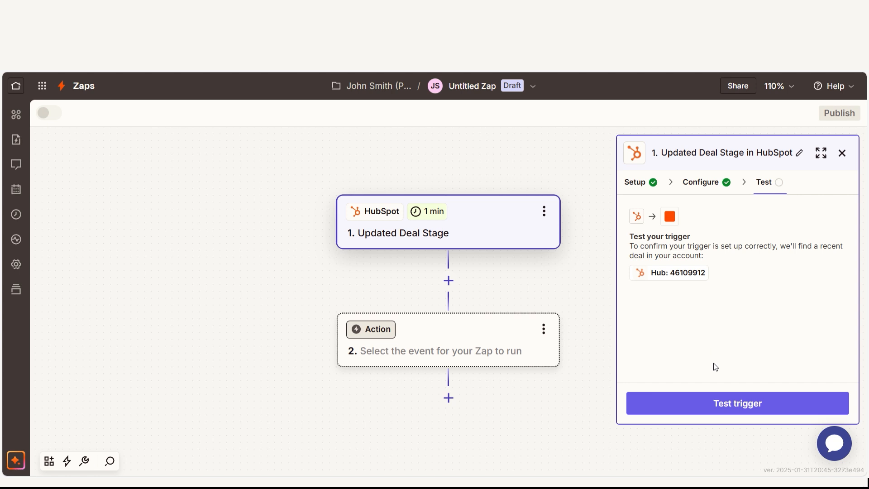
click(714, 403)
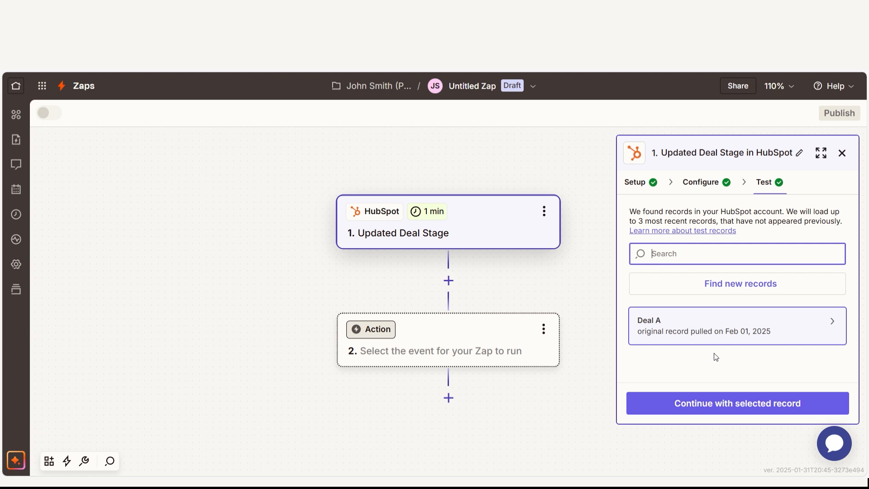
click(722, 403)
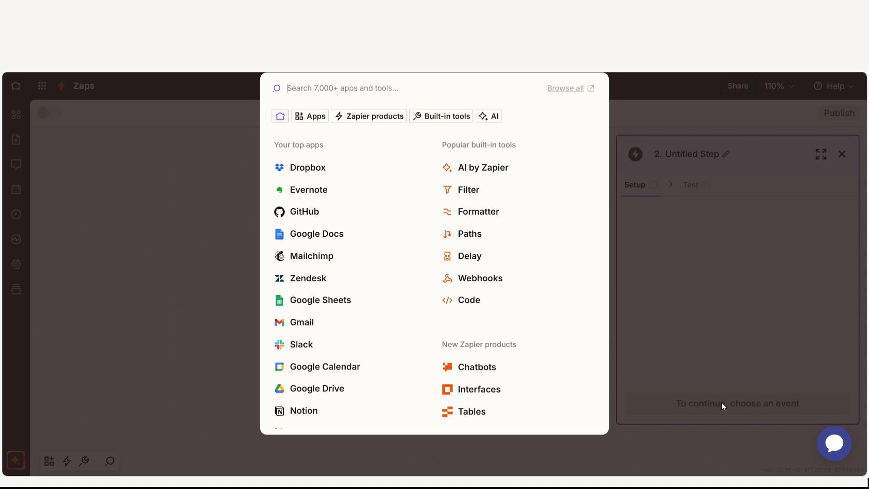
Set up the second step as a HubSpot action with the Find Deal event and continue to its configuration.
text(hubspot)
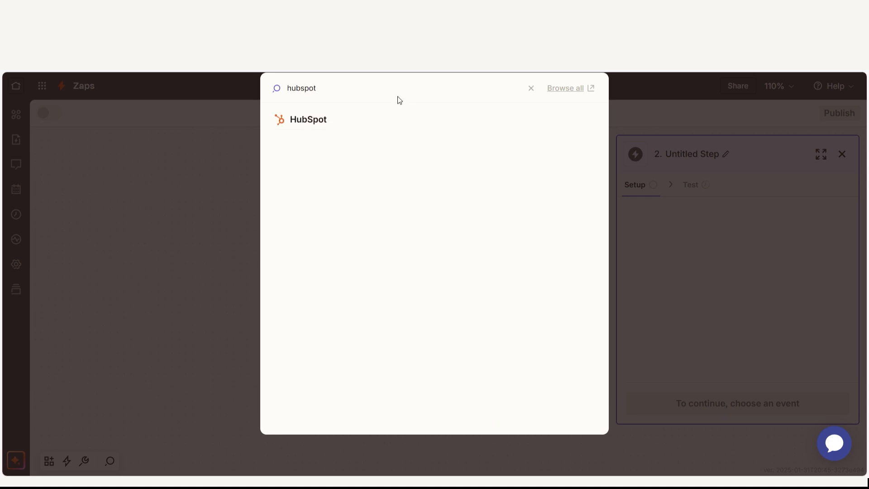
click(427, 120)
click(692, 290)
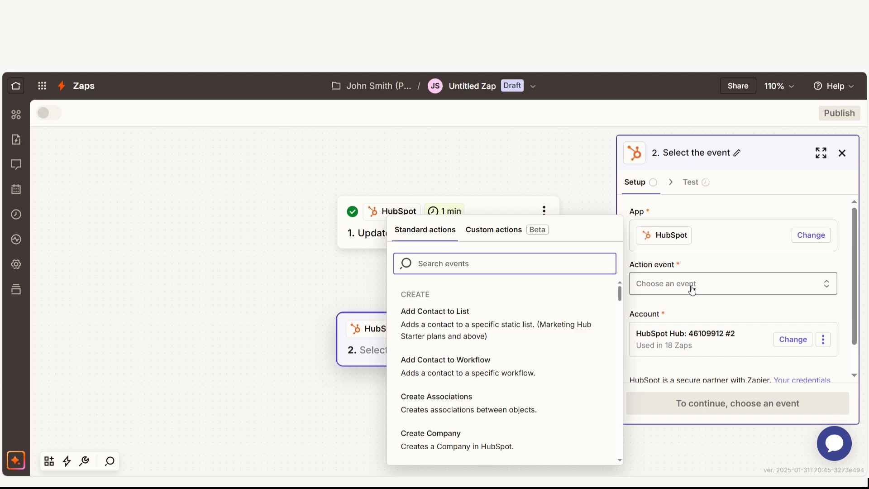
text(find deal)
click(569, 436)
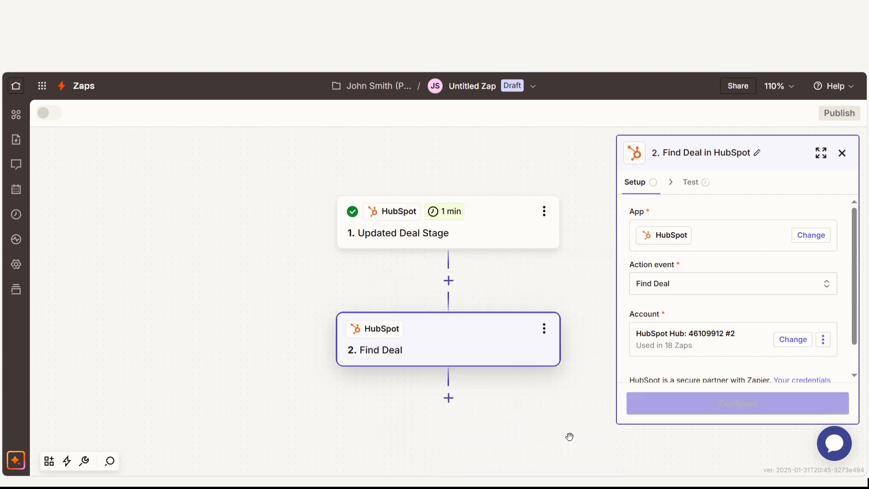
click(659, 412)
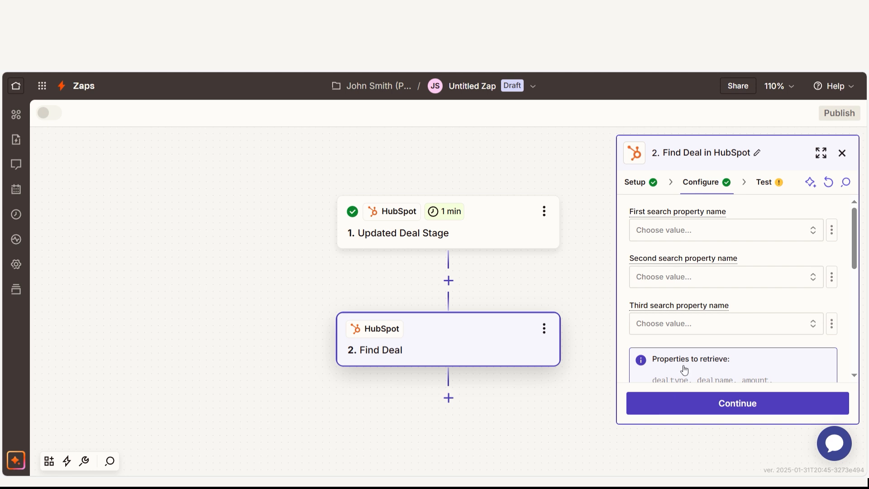
Set Find Deal's first search property to Deal owner, choose the owner's e-mail as its value, and test the step.
click(683, 231)
text(deal owner)
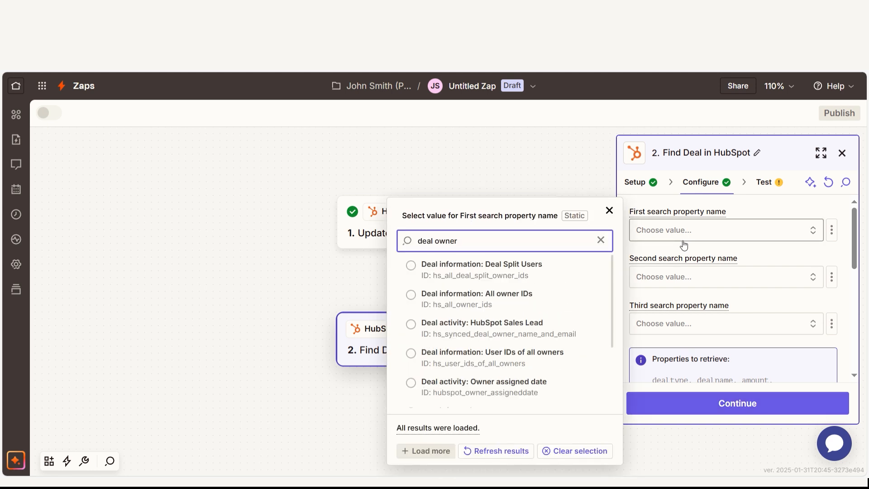
scroll(595, 307, down, 3)
click(541, 312)
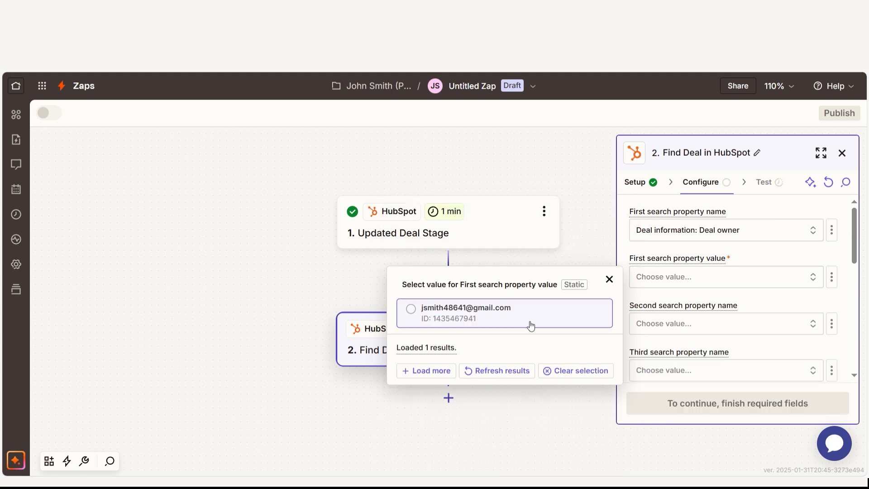
click(531, 325)
click(783, 403)
click(782, 404)
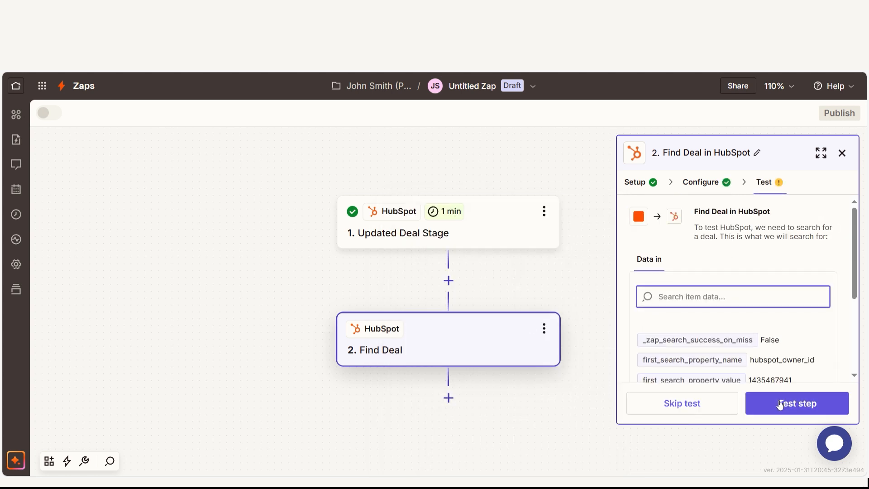
Add a Formatter step after Find Deal with Numbers as its action event and continue to its configuration.
click(448, 397)
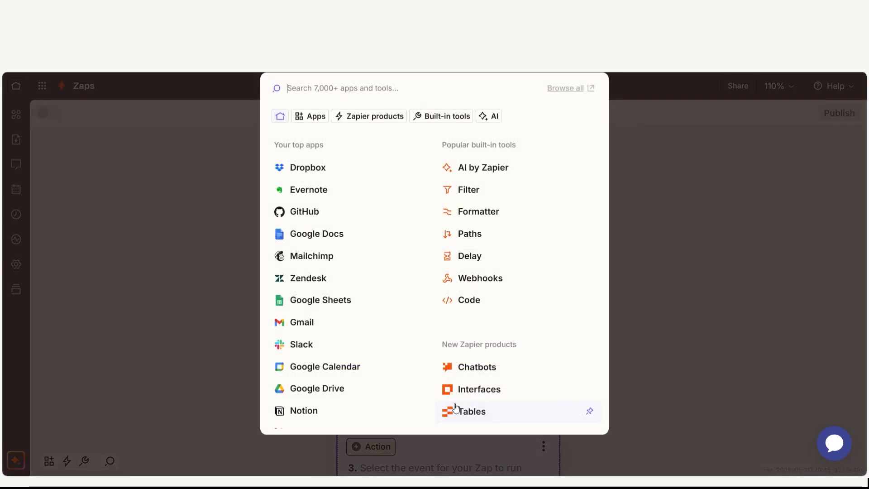
text(format)
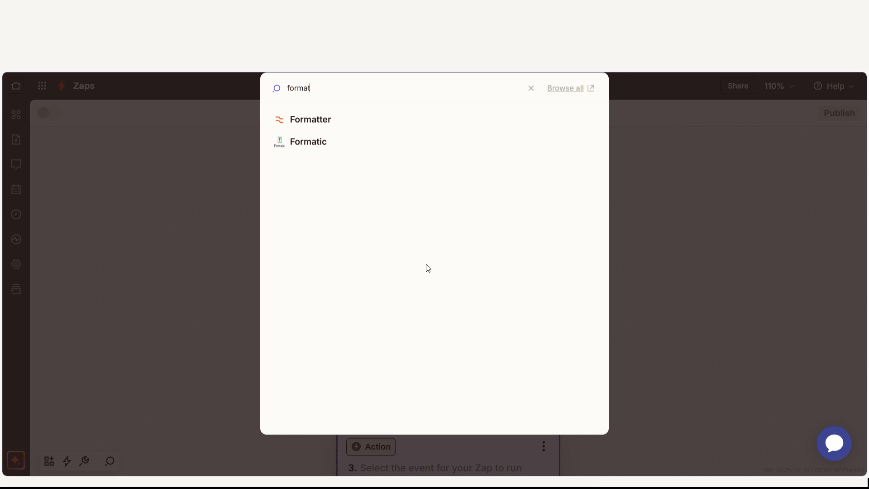
click(388, 122)
click(696, 289)
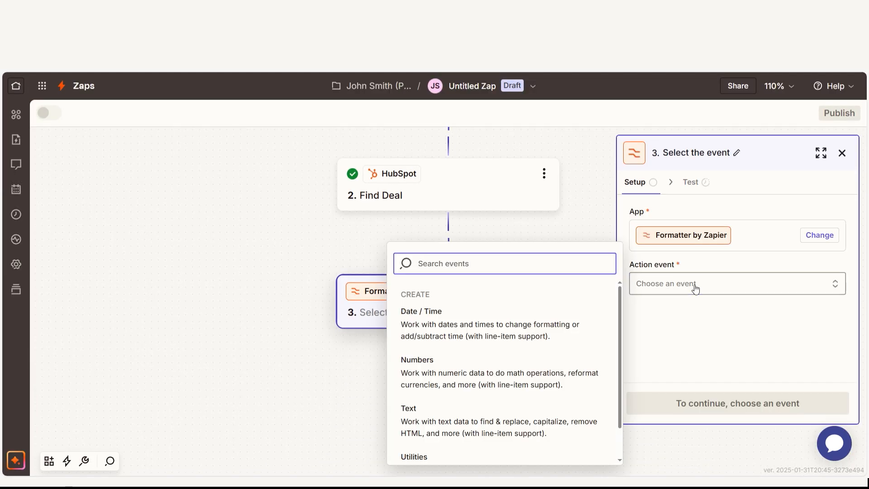
click(573, 374)
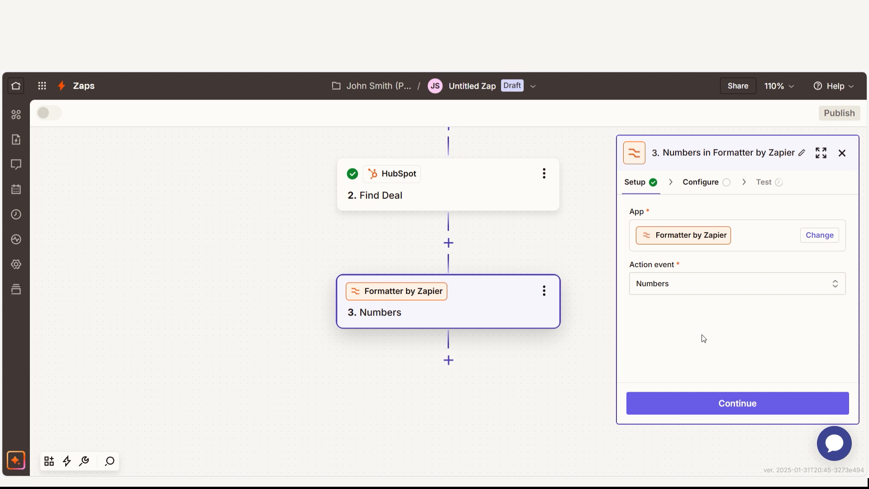
click(723, 402)
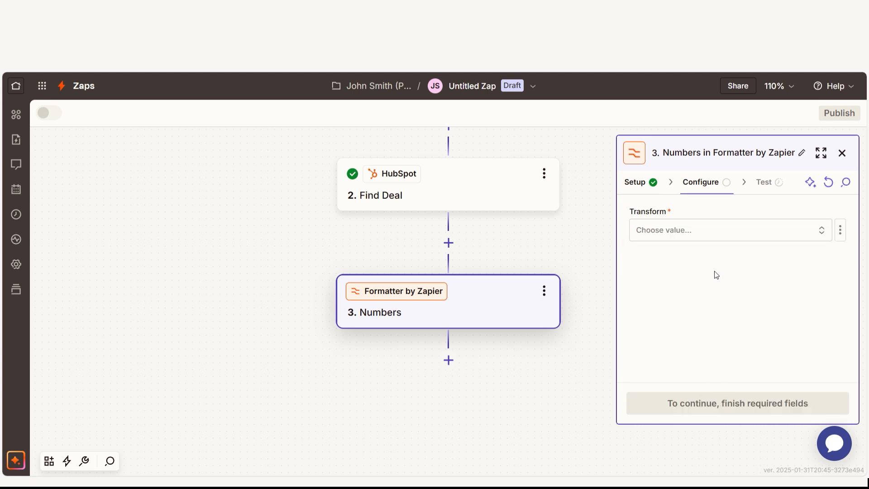
Set the Formatter transform to Format Currency and map its input to Find Deal's Deal revenue: Amount.
click(712, 234)
click(516, 270)
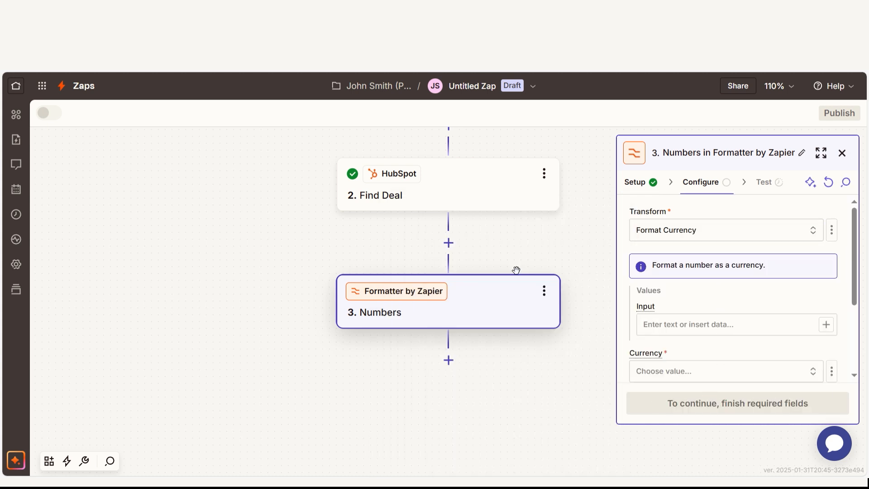
click(712, 325)
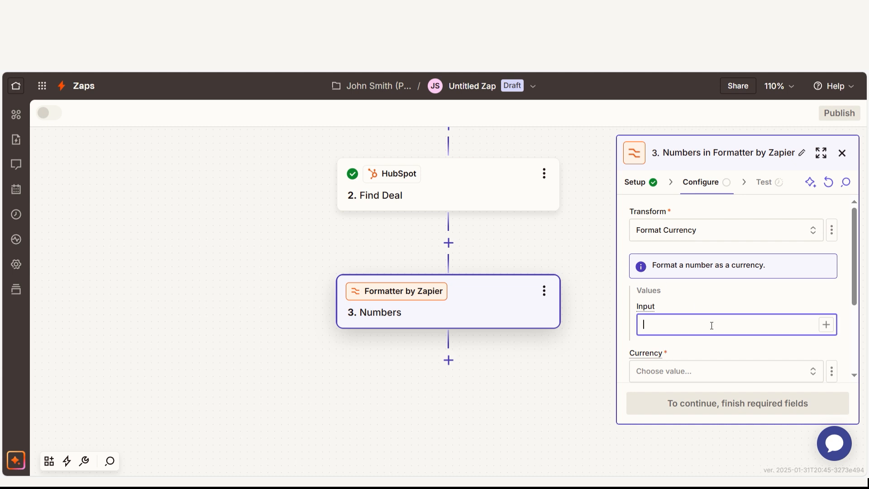
click(826, 325)
click(551, 432)
click(473, 394)
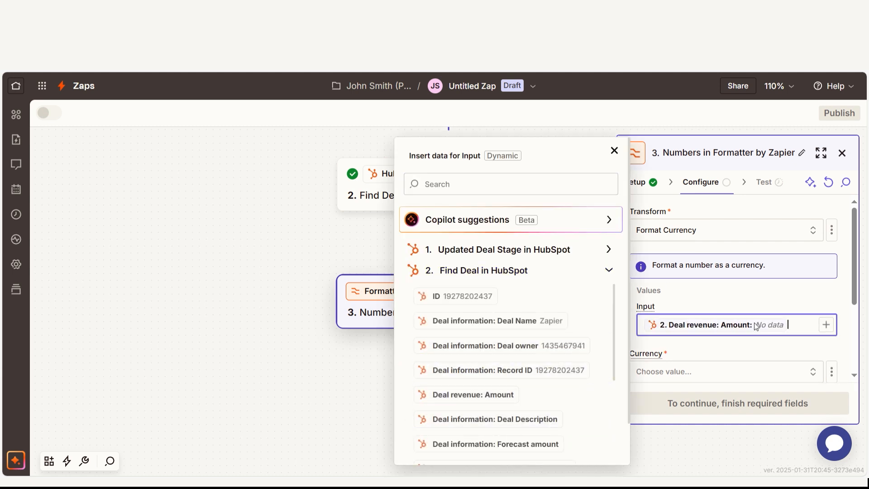
Set the Formatter's currency to US Dollar, test the step, and review its output data.
scroll(768, 306, down, 1)
scroll(776, 301, down, 1)
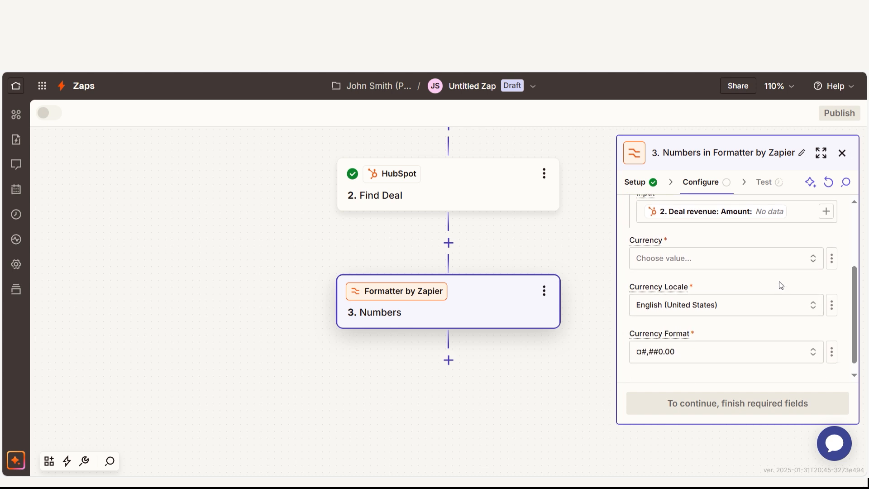
click(780, 260)
click(530, 337)
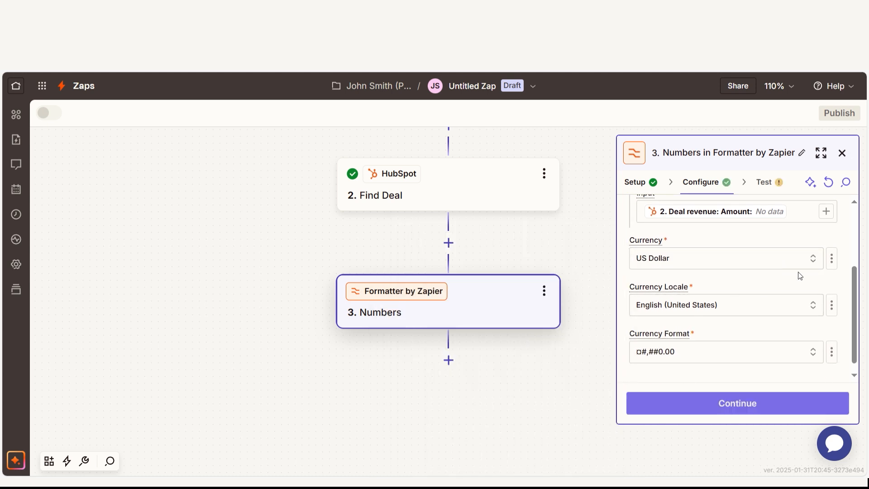
click(770, 409)
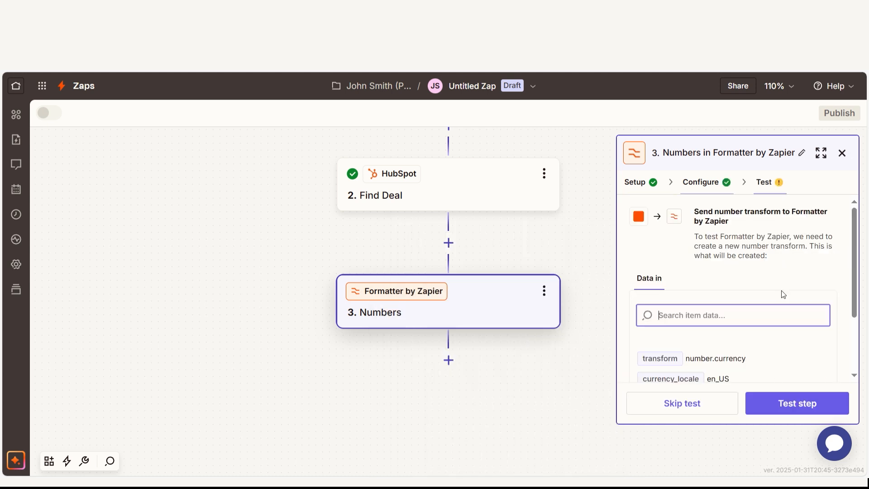
click(804, 404)
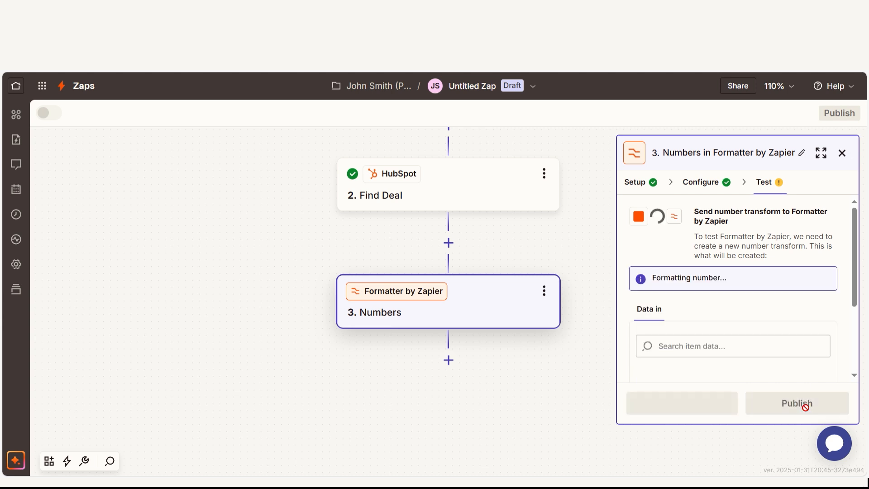
scroll(796, 378, down, 2)
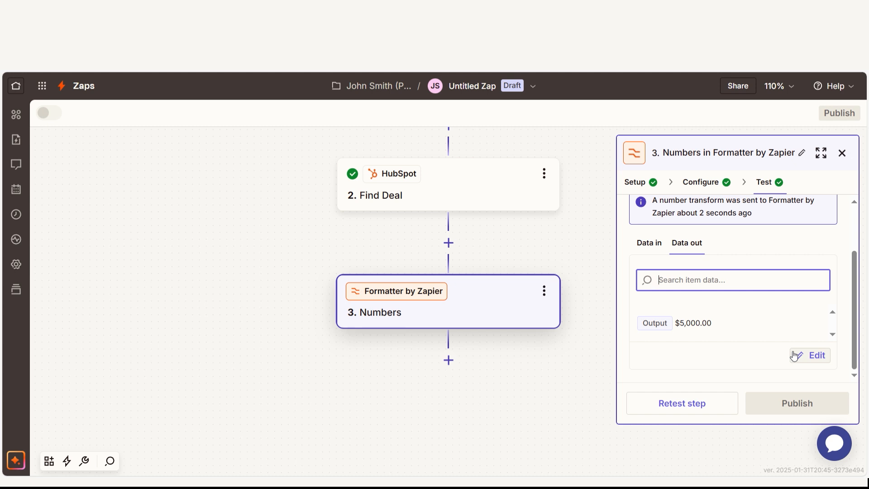
Add a Gmail step after the Formatter with Send Email as its action event, connect the Gmail account, and continue to its configuration.
click(455, 366)
text(gmail)
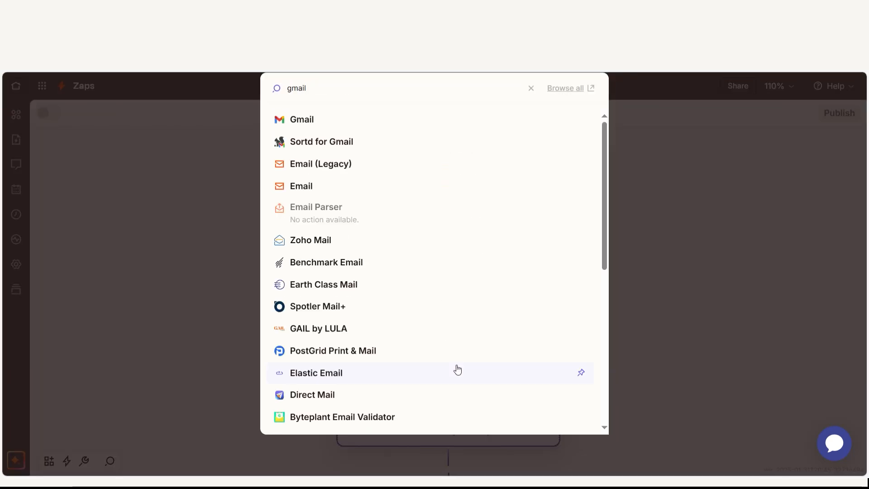
click(363, 119)
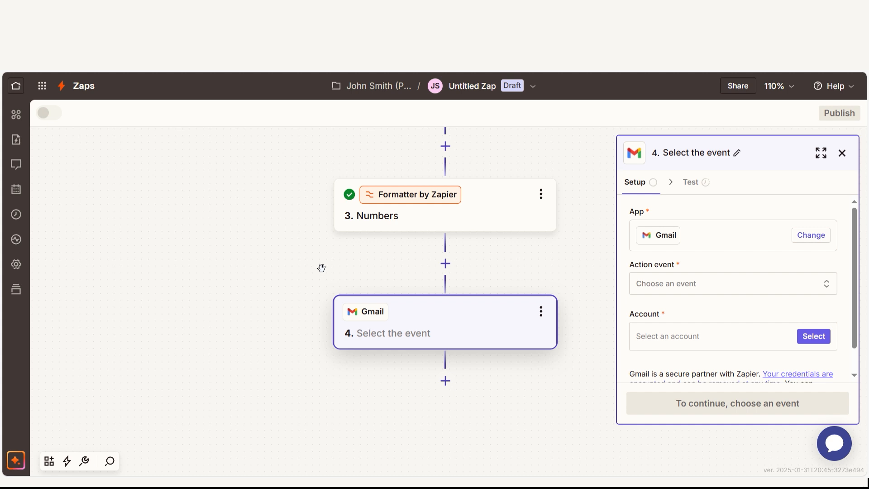
click(676, 282)
click(519, 368)
click(745, 336)
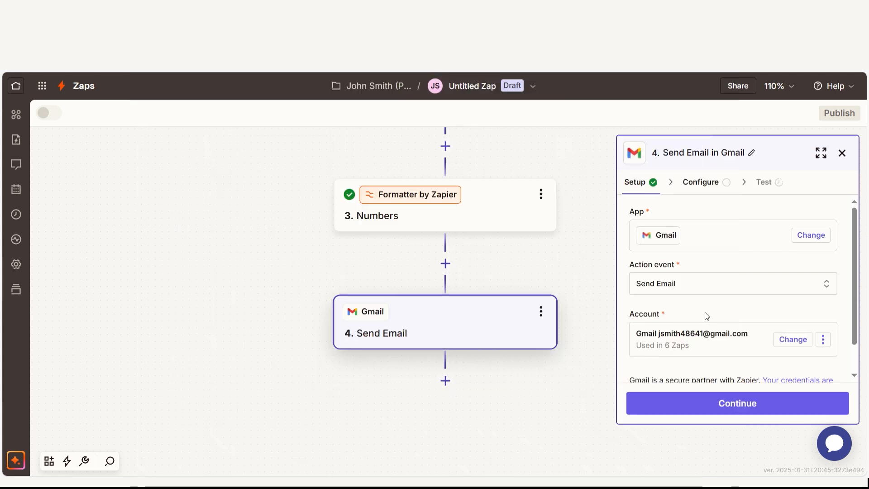
click(719, 399)
Enter the recipient's e-mail in the Gmail step's To field, leave the optional settings at their defaults, and test the step.
click(825, 228)
scroll(795, 232, down, 5)
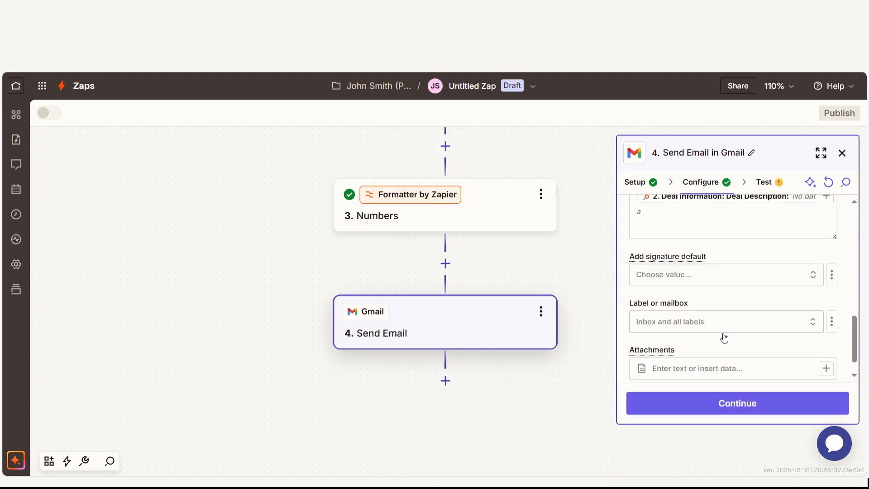
scroll(744, 355, down, 1)
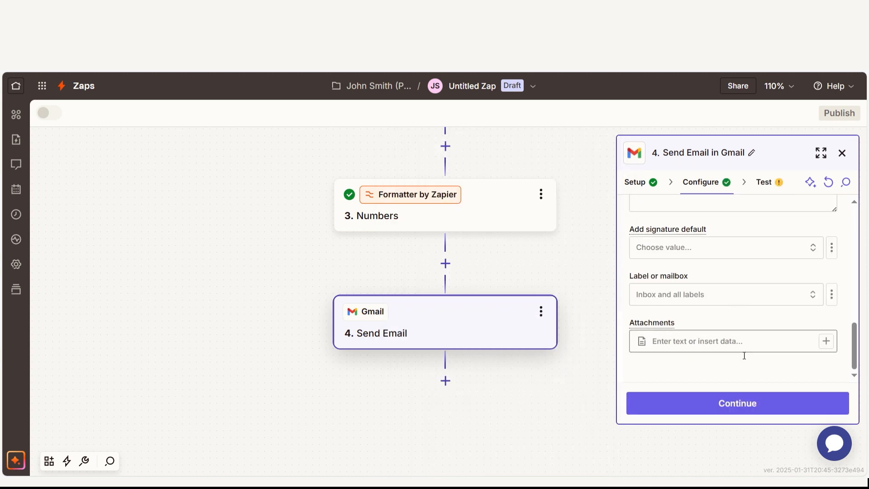
click(747, 403)
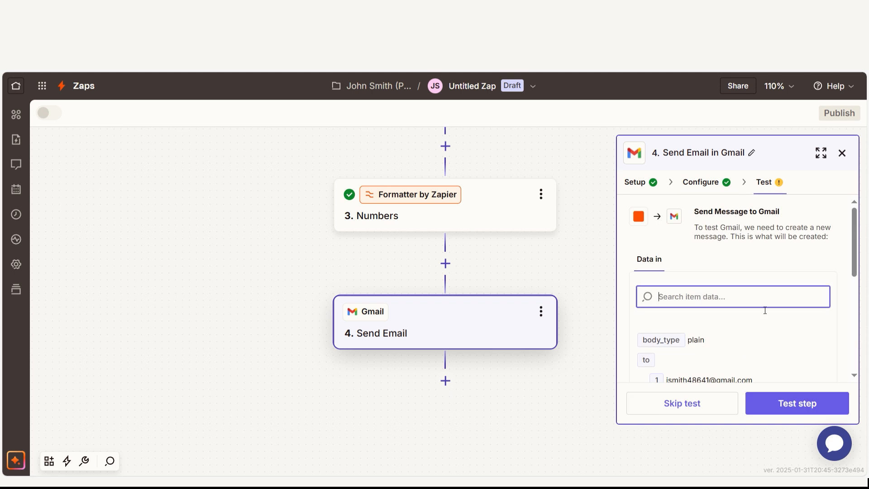
click(791, 402)
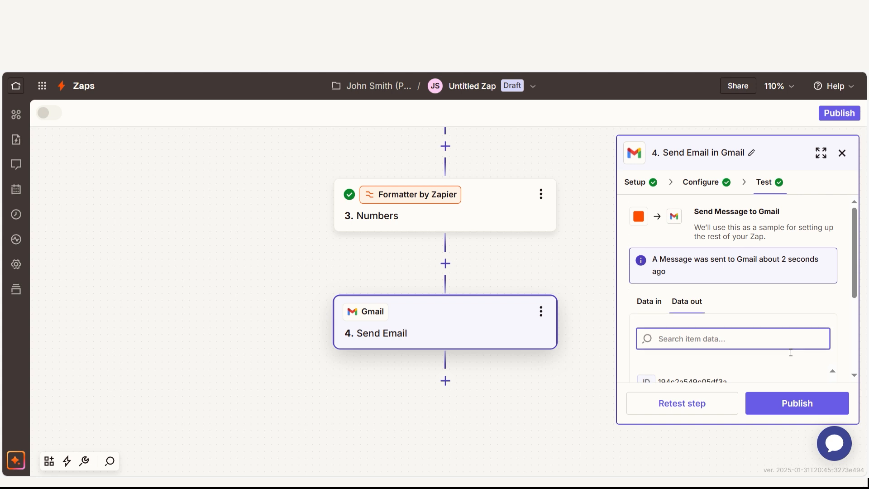
Add a Slack step after Send Email with Send Channel Message as its action event and continue to its configuration.
click(446, 381)
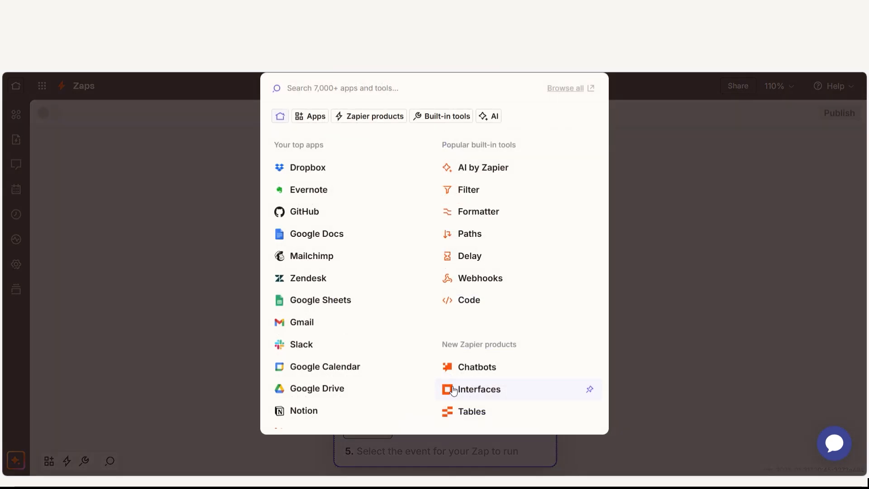
text(slack)
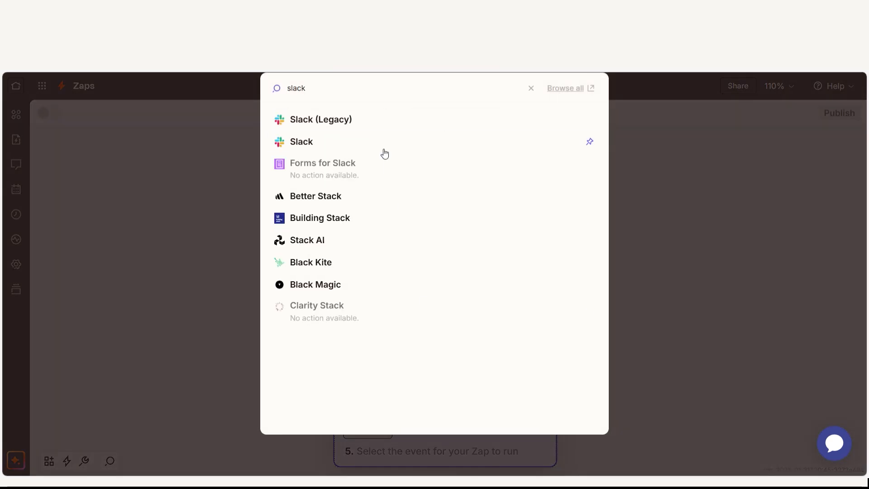
click(384, 144)
click(682, 290)
scroll(525, 326, down, 10)
scroll(528, 326, up, 5)
click(515, 440)
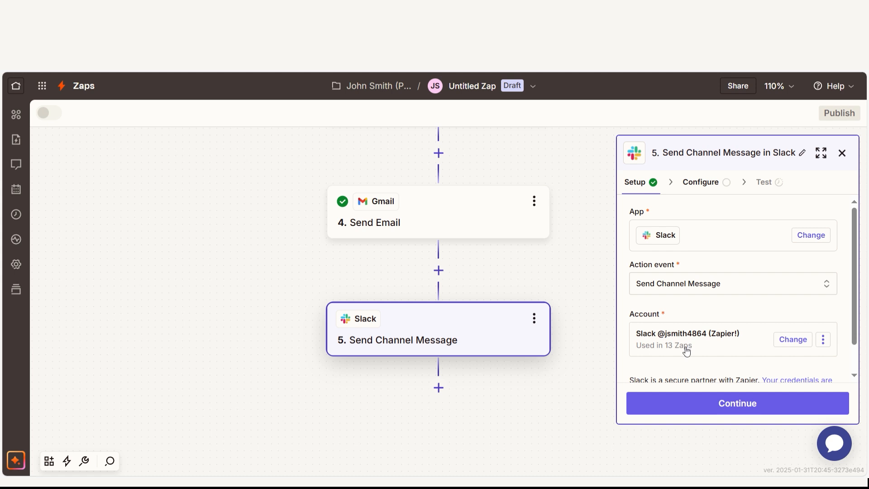
click(698, 401)
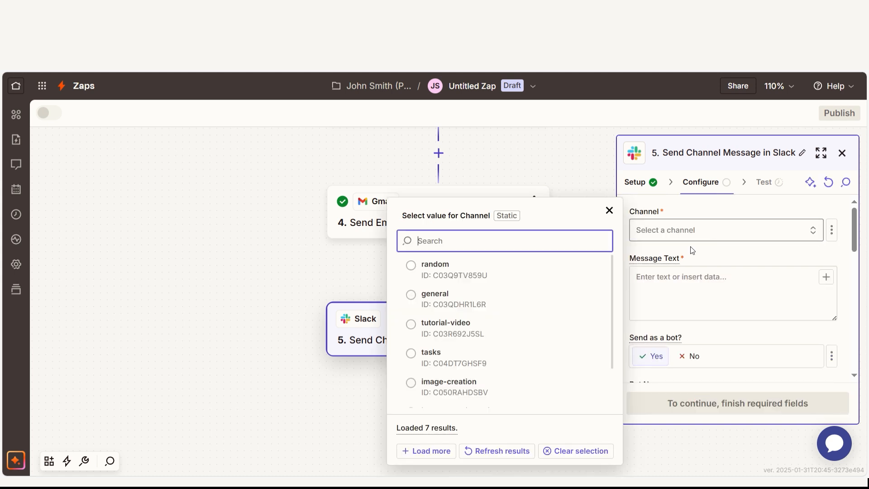
Set the Slack channel to tasks and the message to "Hey guys, we just closed a deal for", the Formatter output, and "! Good work!".
click(520, 359)
click(745, 295)
text(Hey guys)
key(BackSpace)
text(, we just closed a deal for)
click(826, 277)
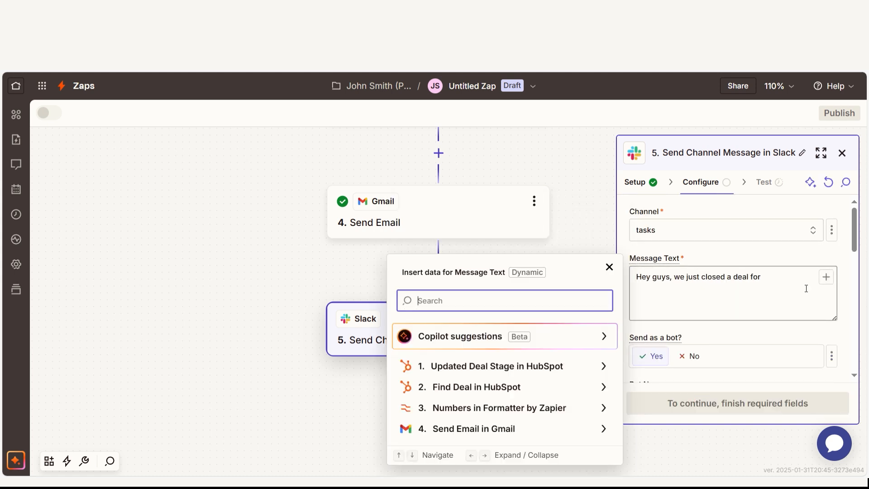
click(492, 408)
click(451, 379)
text(! Good work!)
Keep the Slack step's remaining options at their defaults and test the step.
click(766, 334)
scroll(762, 299, down, 4)
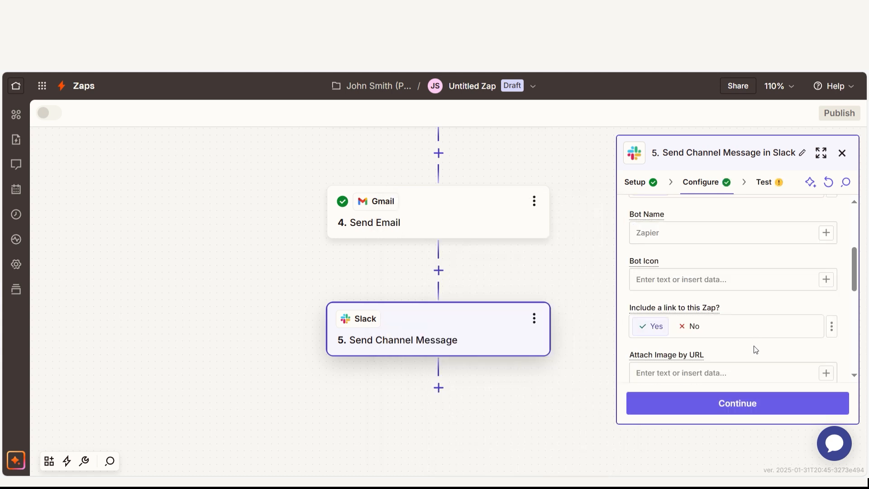
click(748, 411)
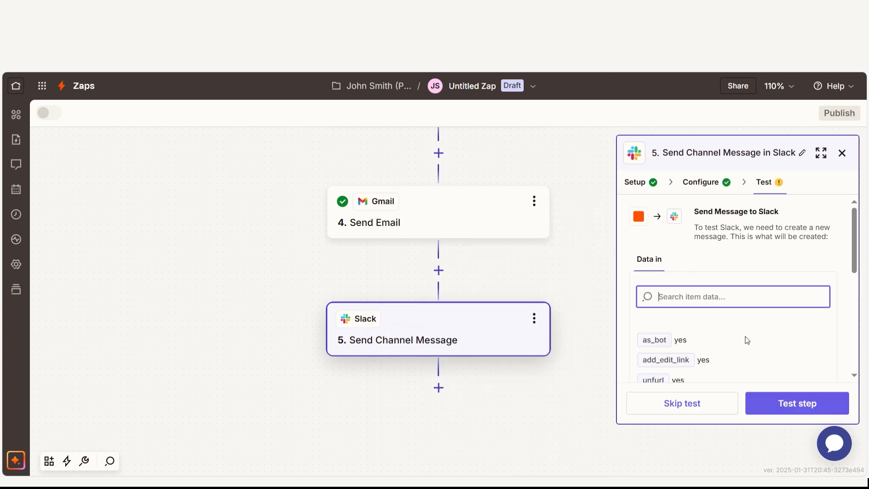
click(782, 407)
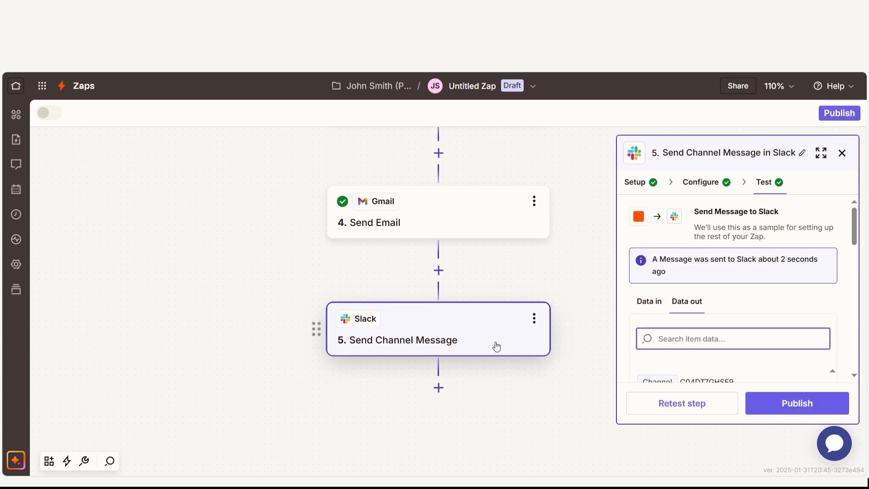
Add a PandaDoc step after Slack with Create Document as its event, authorize PandaDoc for Zapier, and continue to its configuration.
scroll(495, 349, down, 5)
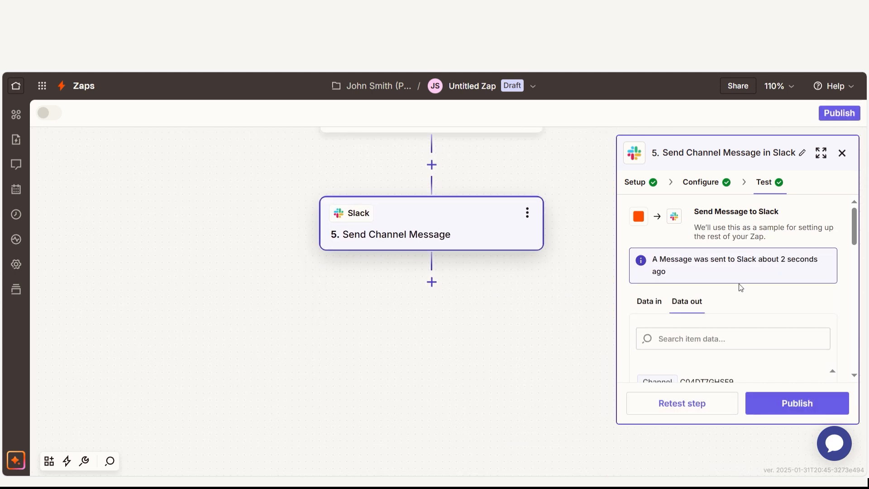
click(432, 282)
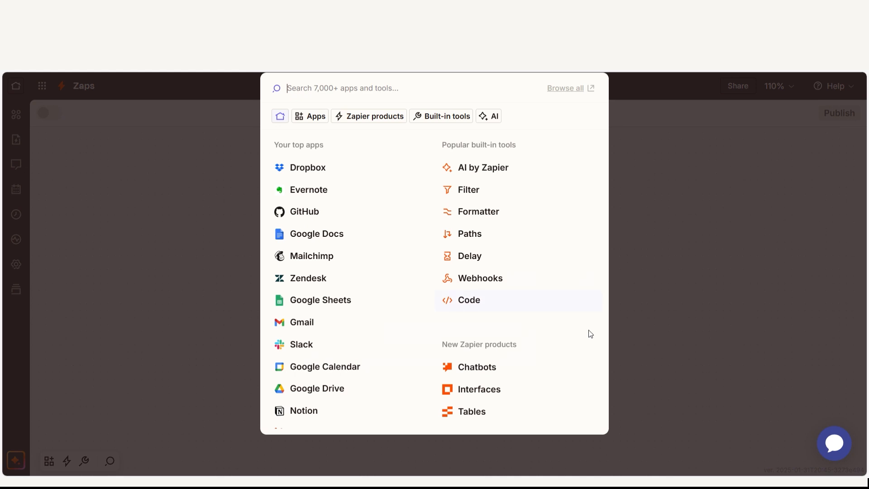
text(Pandadoc)
key(Return)
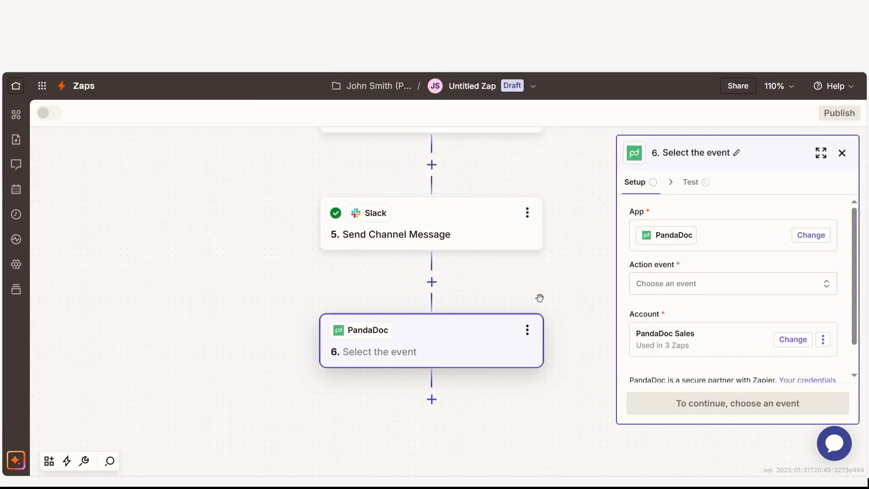
click(726, 289)
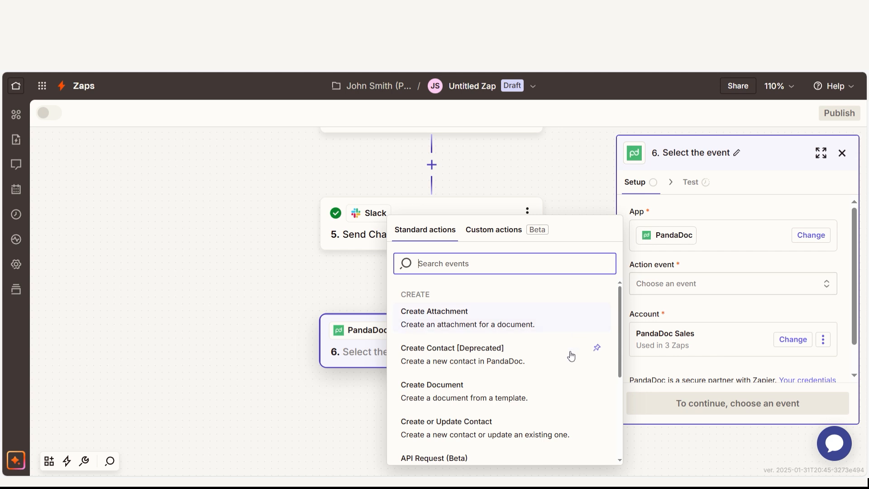
click(540, 401)
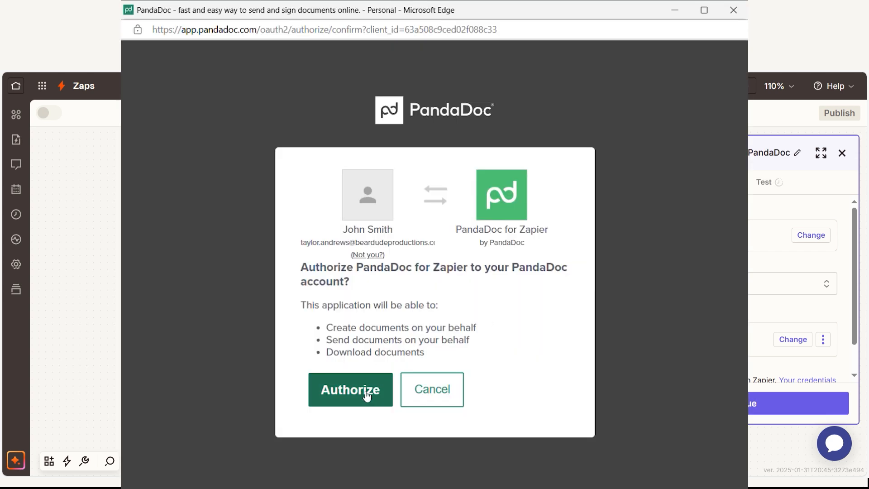
click(357, 389)
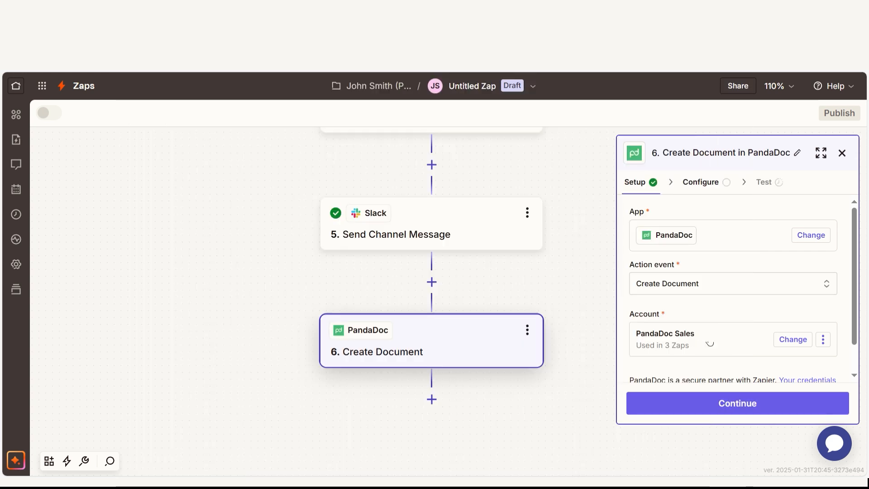
click(712, 399)
Write the PandaDoc message "Hey guys, check out the details of the deal that we just closed." and insert a data field from an earlier step.
click(750, 306)
text(Hey guys, check out the details of the deal that we just closed.)
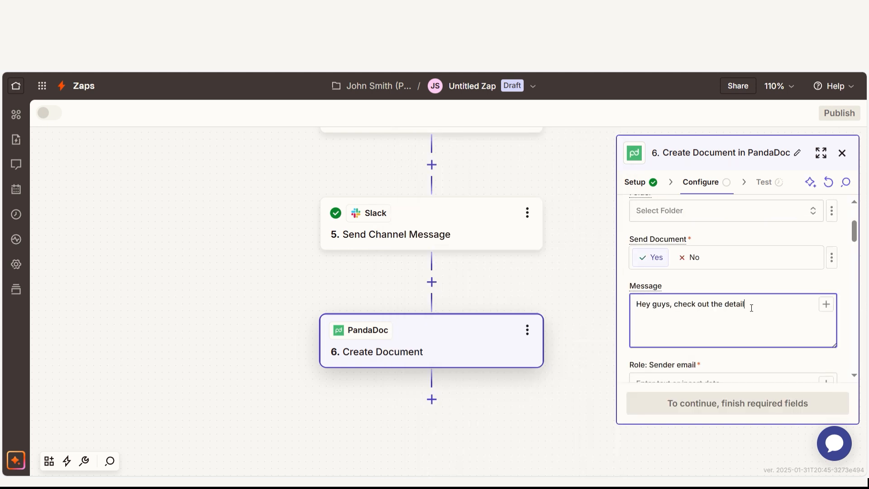
click(825, 304)
click(511, 270)
click(514, 322)
Fill in the sender's e-mail for the PandaDoc document's Sender role.
scroll(735, 272, down, 3)
click(736, 230)
text(JohnS)
key(BackSpace)
key(BackSpace)
key(BackSpace)
key(BackSpace)
key(BackSpace)
drag(724, 230, 495, 226)
Fill in the client's e-mail for the document's Client role and test the Create Document step.
drag(854, 249, 854, 269)
click(795, 292)
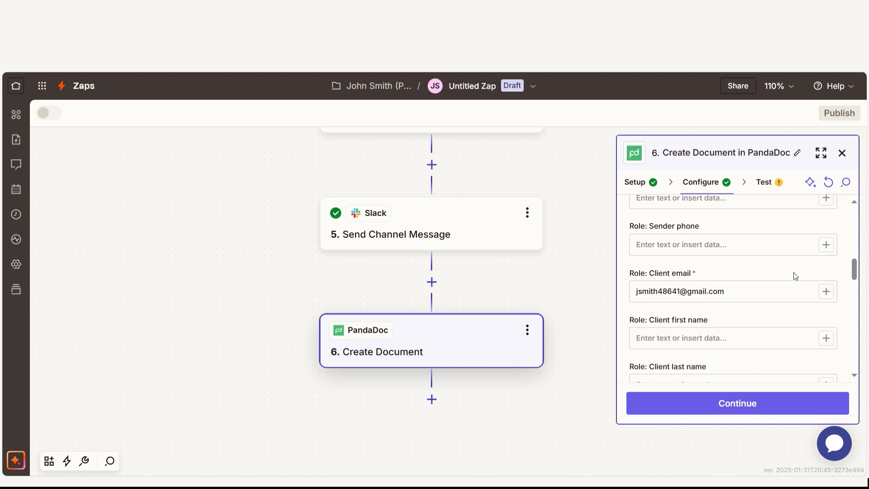
click(778, 409)
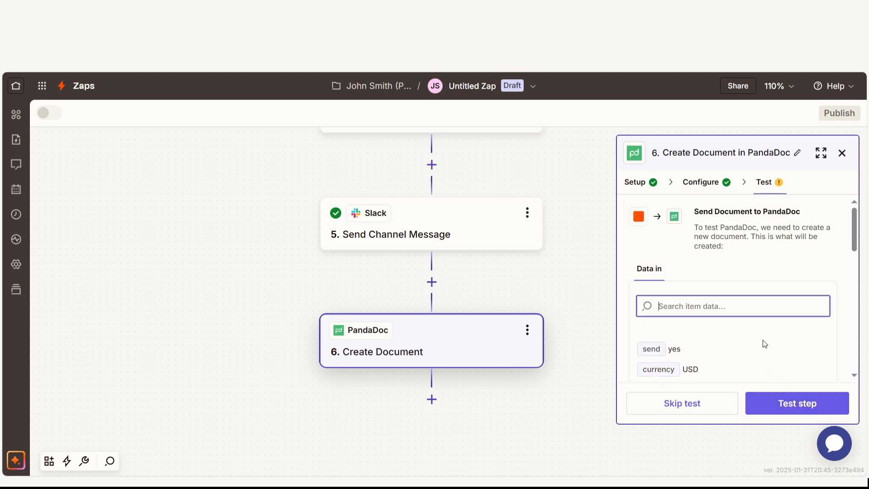
click(783, 398)
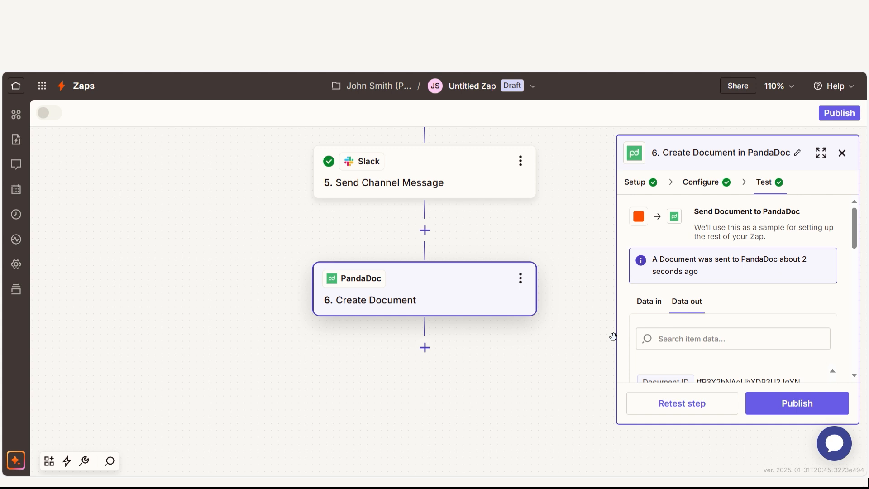
Add an Asana step after PandaDoc with Create Task as its action event, connect the Asana account, and continue to its configuration.
click(424, 348)
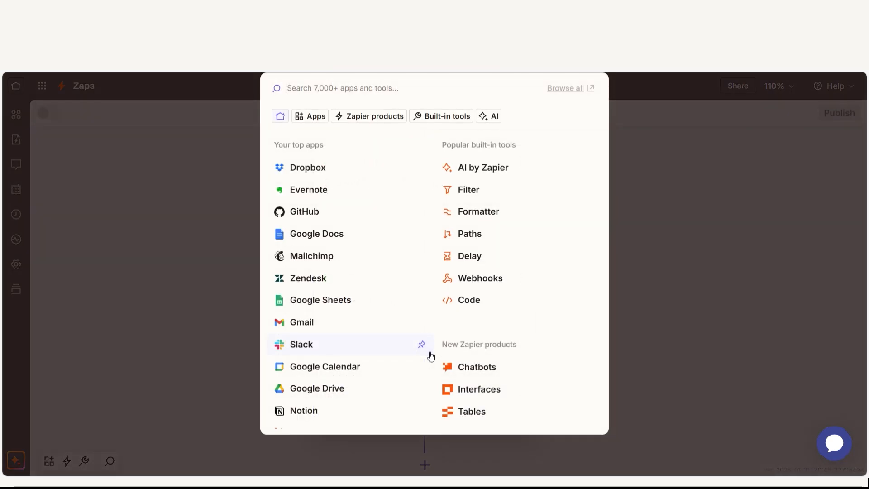
text(asana)
click(306, 126)
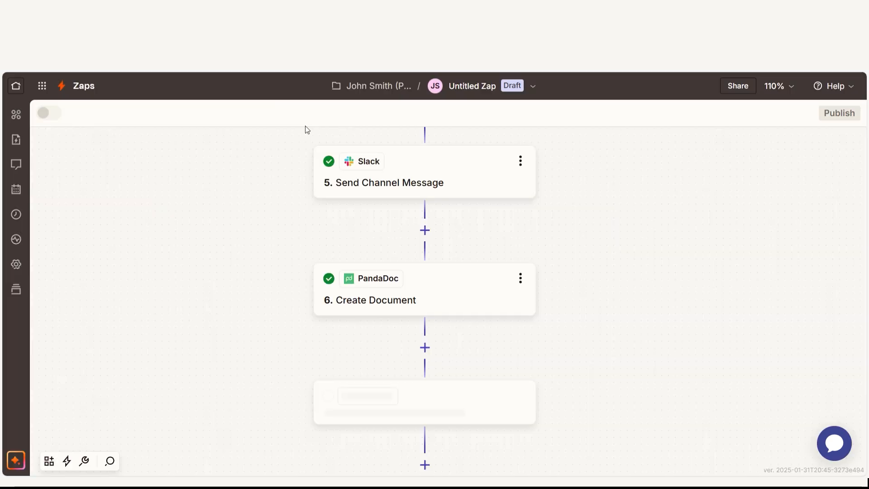
click(726, 284)
scroll(595, 327, down, 3)
click(528, 372)
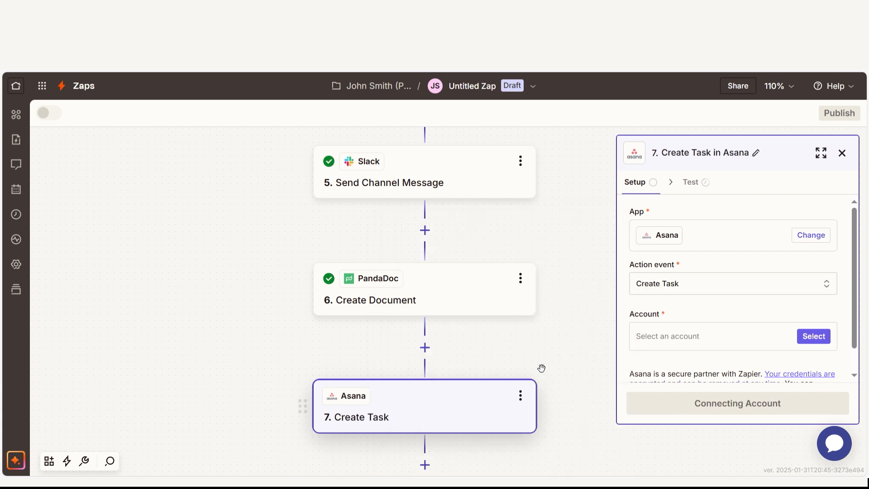
click(813, 336)
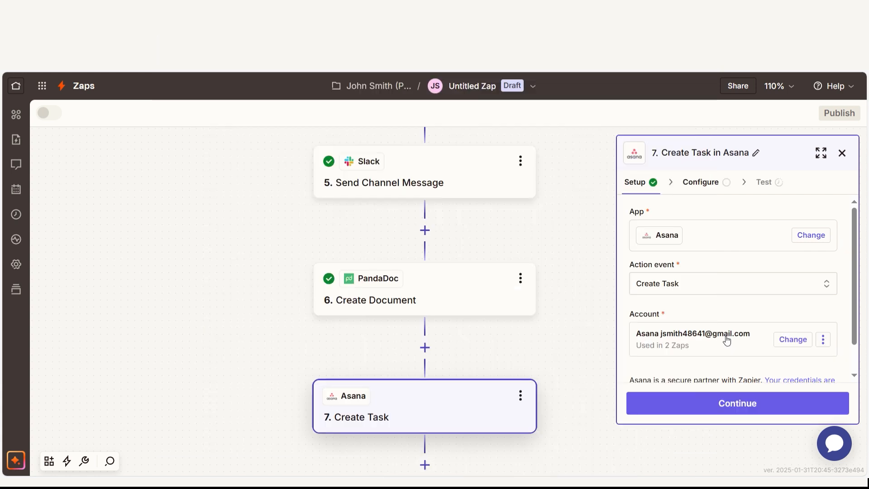
click(727, 403)
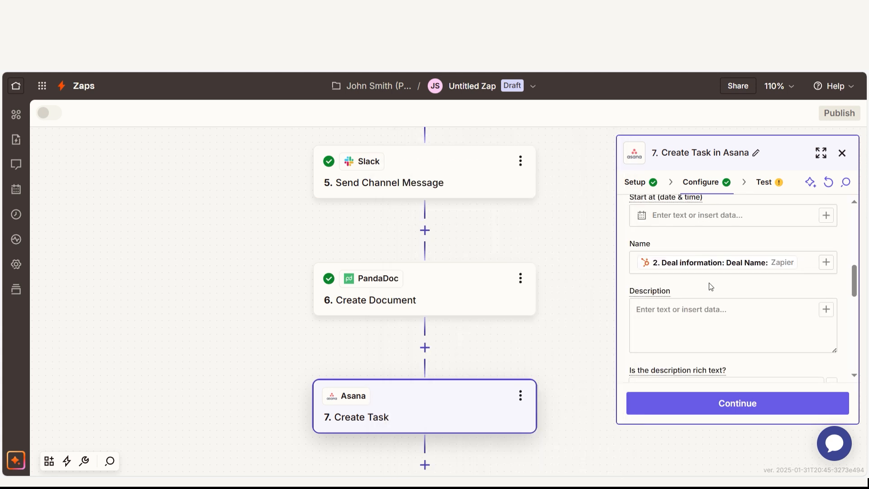
Enter "Complete the tasks associated with this!" as the Asana task text and insert a data field from an earlier step.
click(715, 307)
text(Complete the tasks associated with this!)
click(477, 270)
click(488, 419)
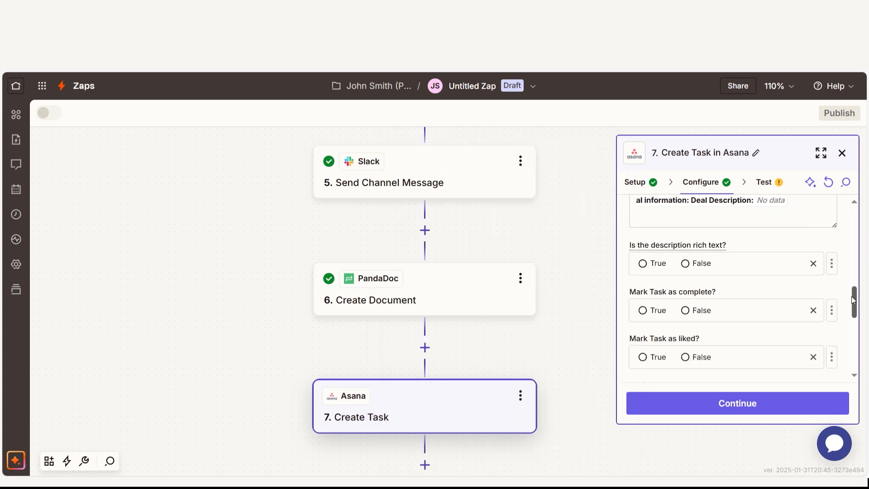
Test the Asana Create Task step and publish the Zap.
click(737, 403)
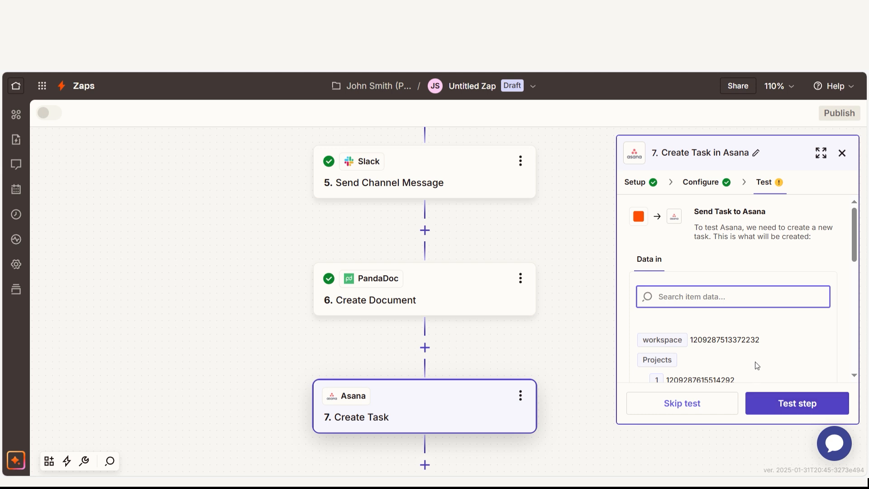
click(783, 404)
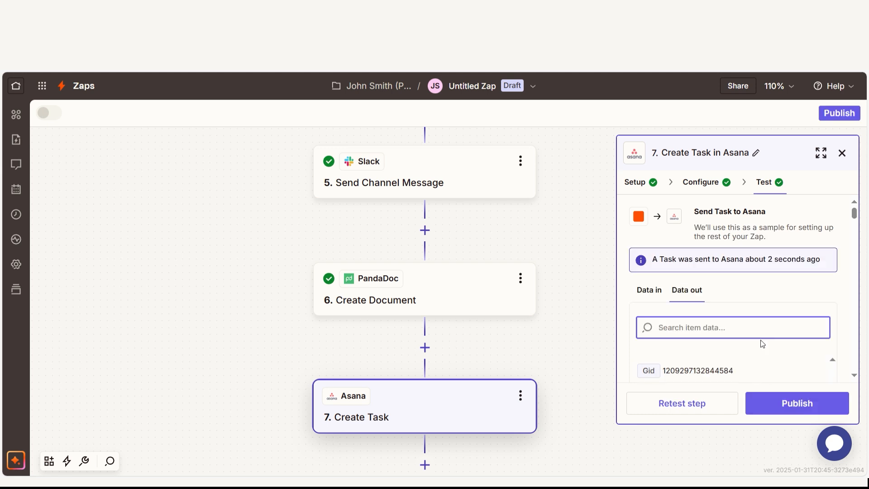
click(793, 403)
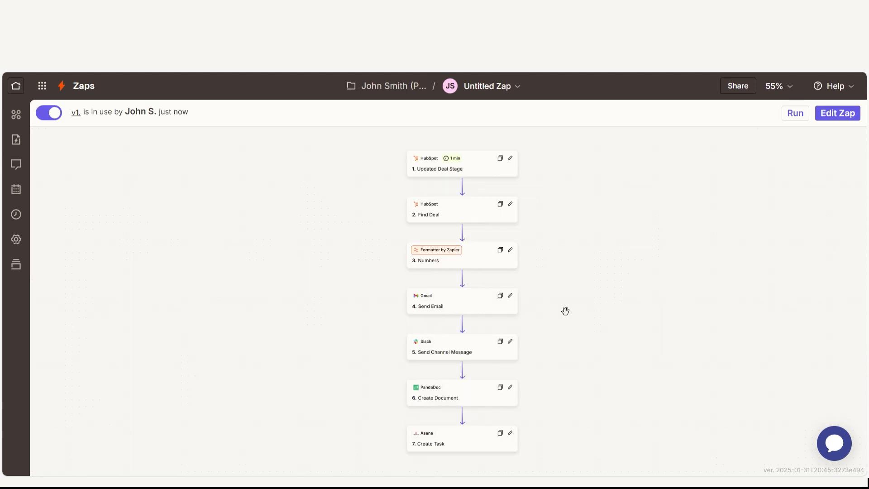